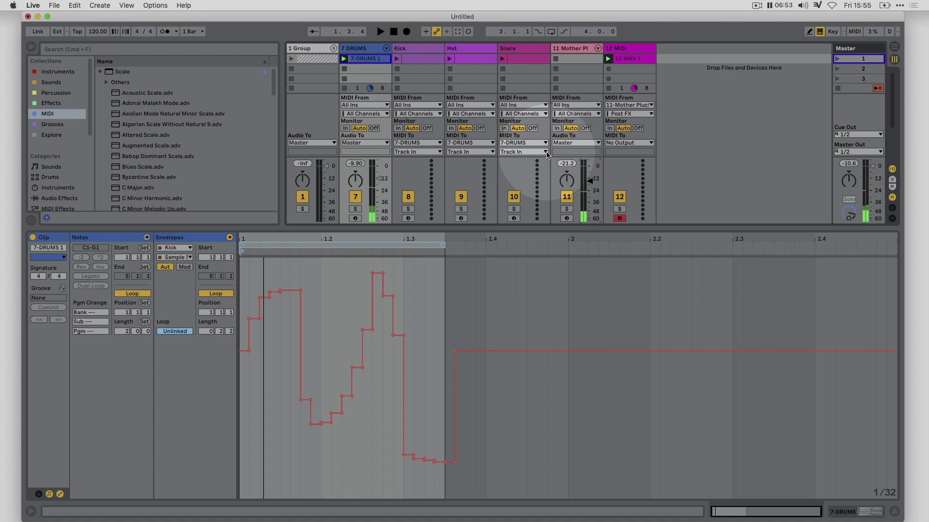
Launch the clips of the 1 Group track and slightly lower the group's volume.
click(290, 59)
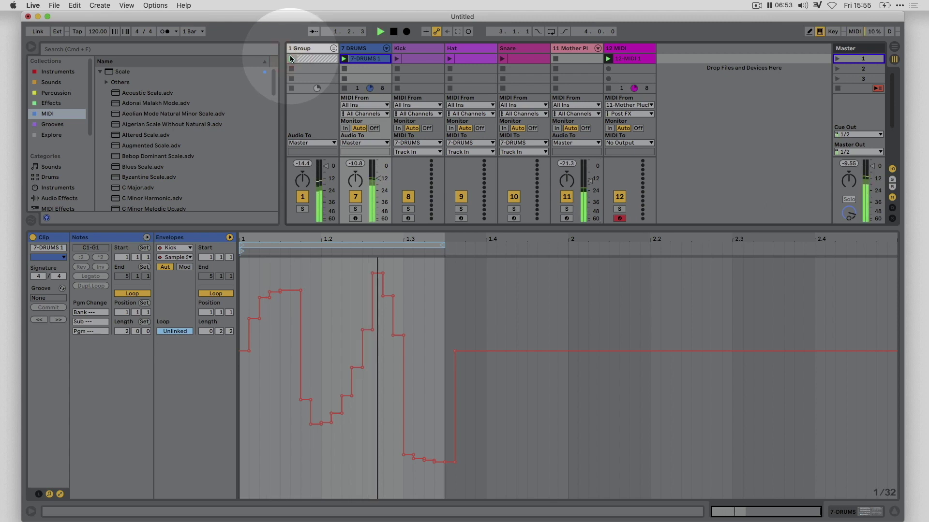
drag(319, 166, 321, 167)
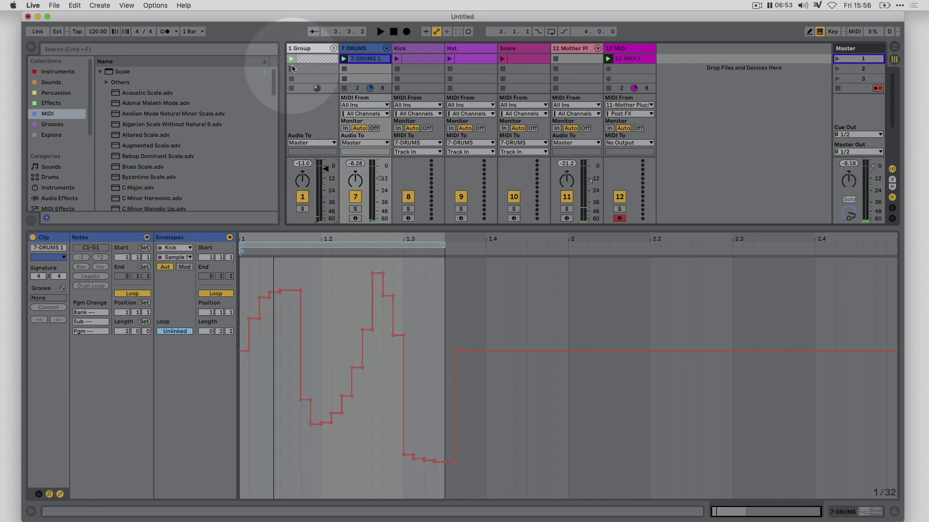
Enlarge the session view, browse to the installed packs, and unfold the 1 Group track to select its Brutalis clip.
drag(339, 227, 340, 338)
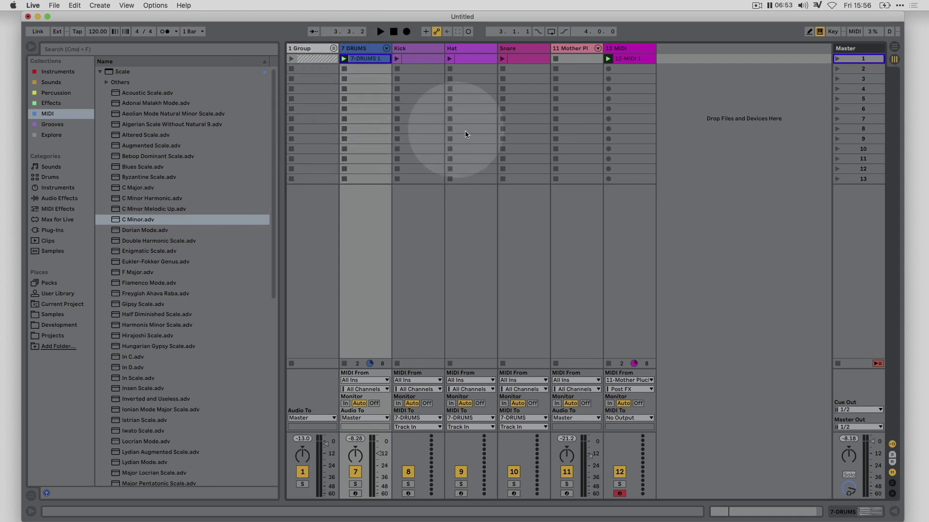
click(310, 49)
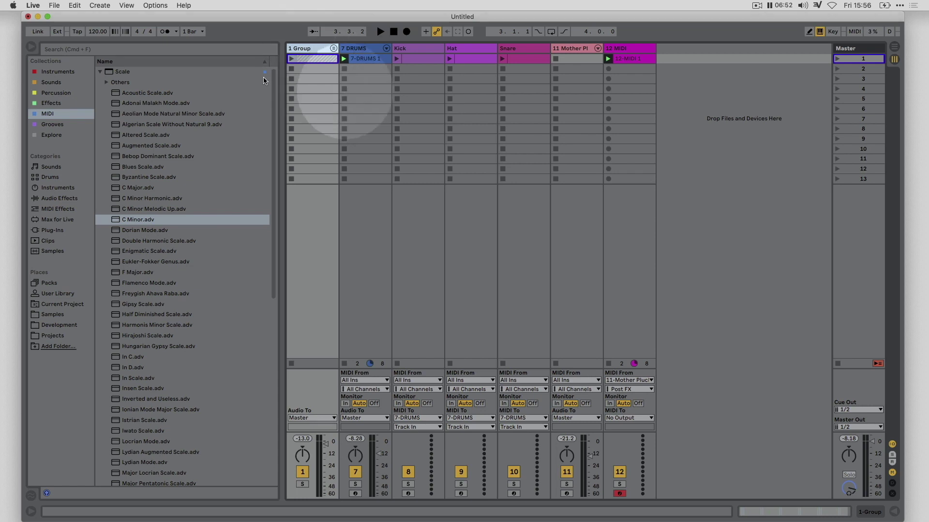
click(50, 283)
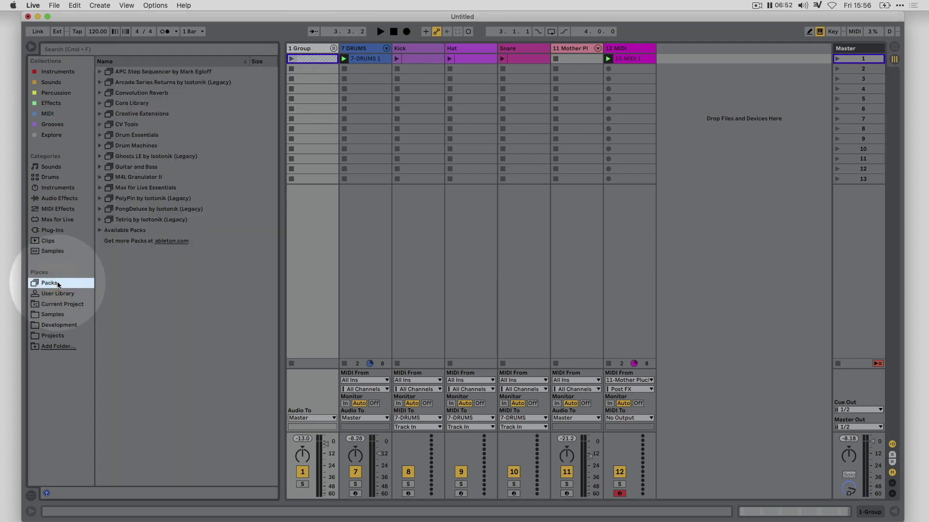
click(333, 49)
click(362, 61)
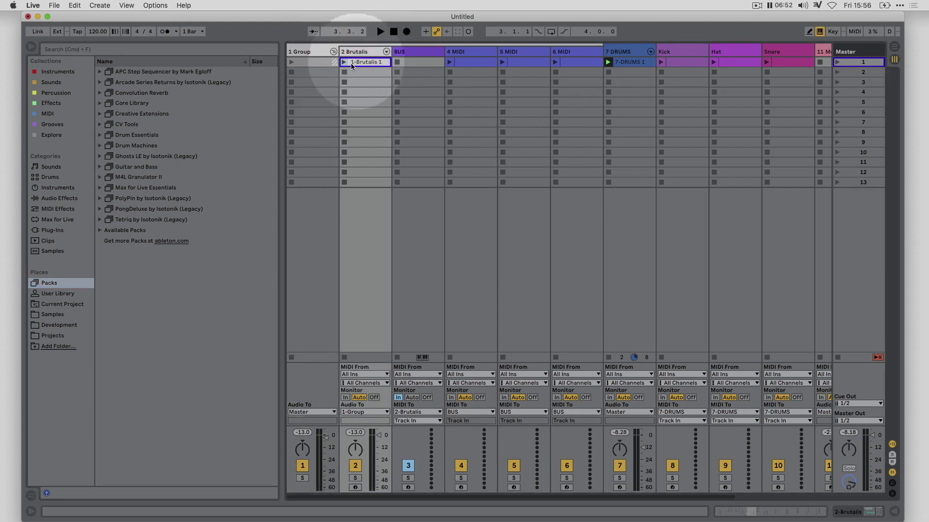
Load the Rotating Rhythm Generator from the CV Tools pack's CV Instruments onto the 2 Brutalis track.
click(100, 124)
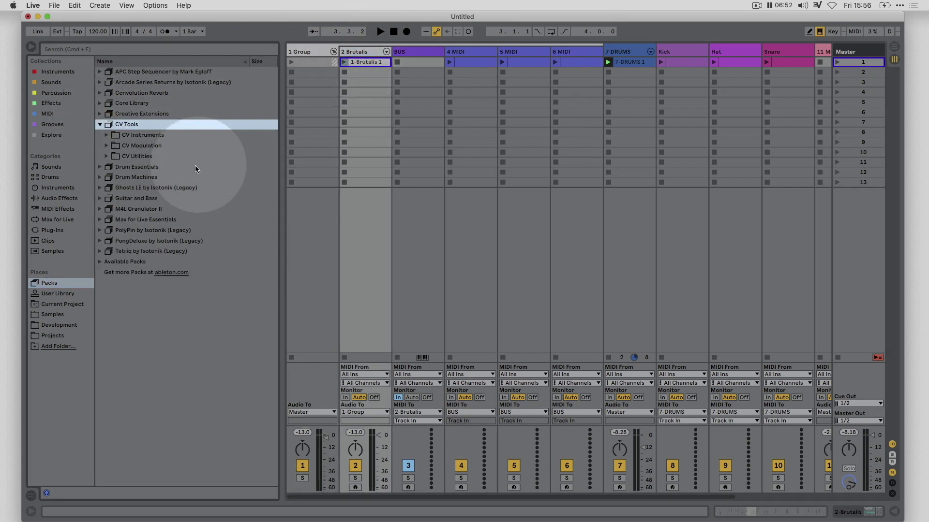
click(106, 135)
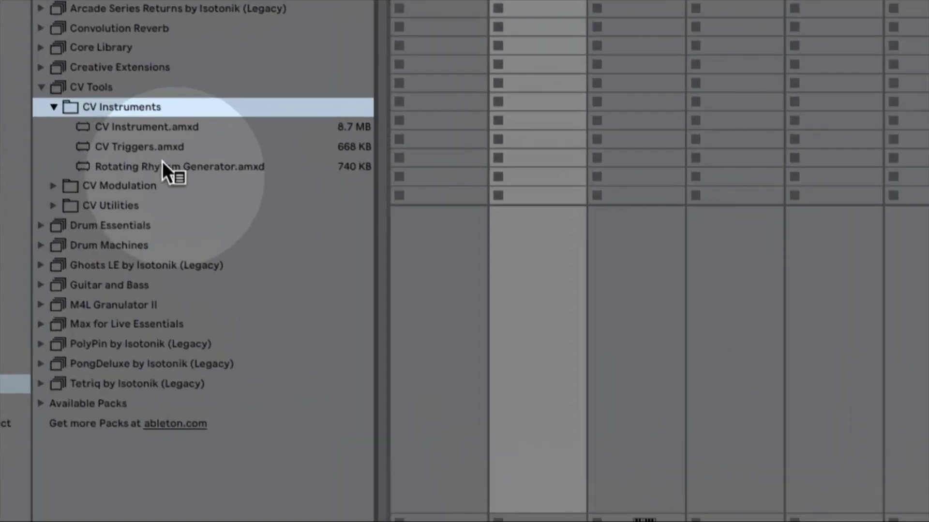
click(163, 166)
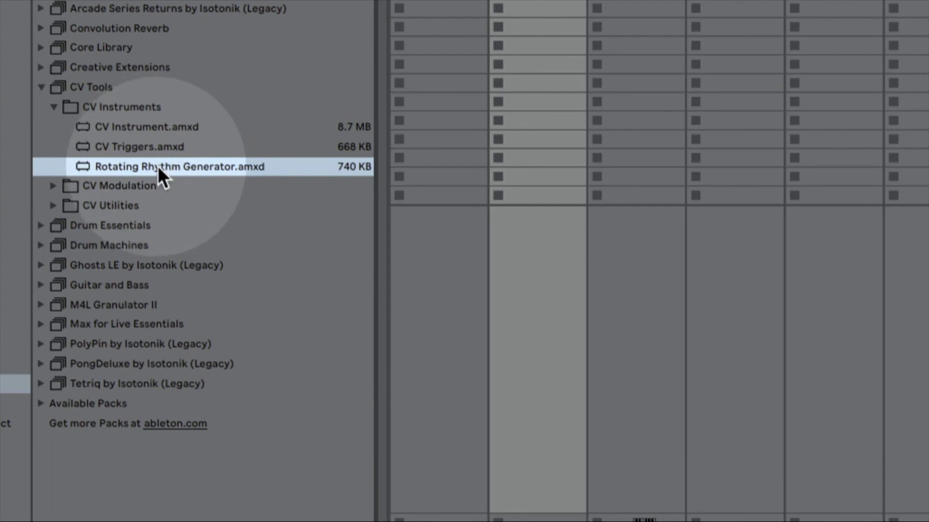
drag(158, 166, 526, 234)
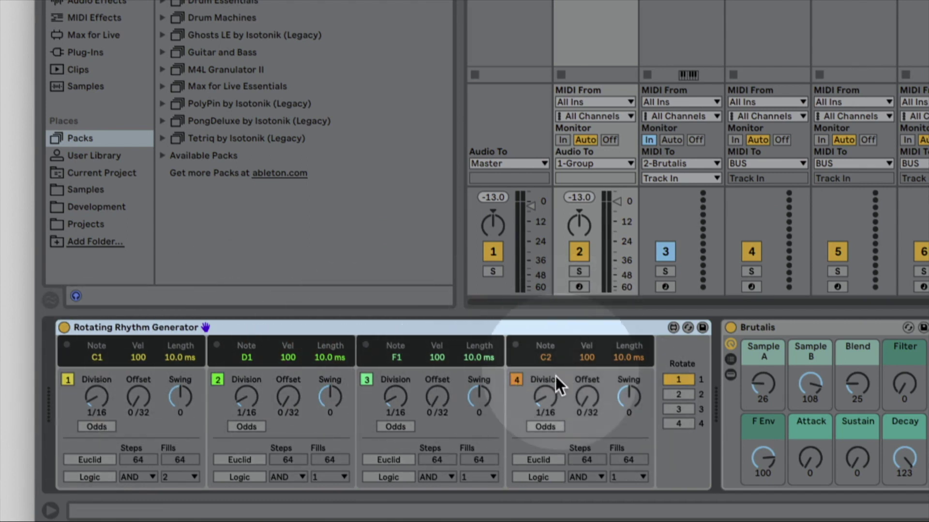
Turn off voices 4, 3 and 2 of the Rotating Rhythm Generator and solo the Brutalis track.
click(516, 379)
click(367, 380)
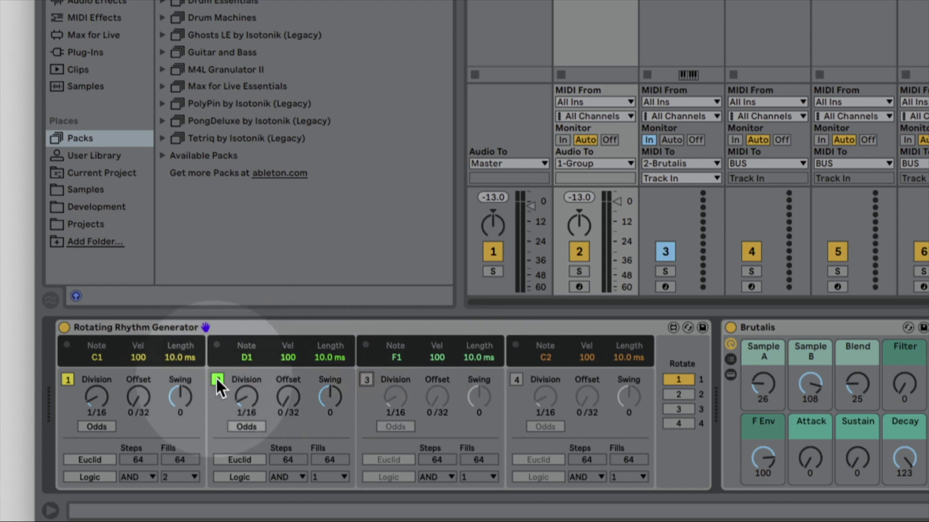
click(218, 379)
click(583, 269)
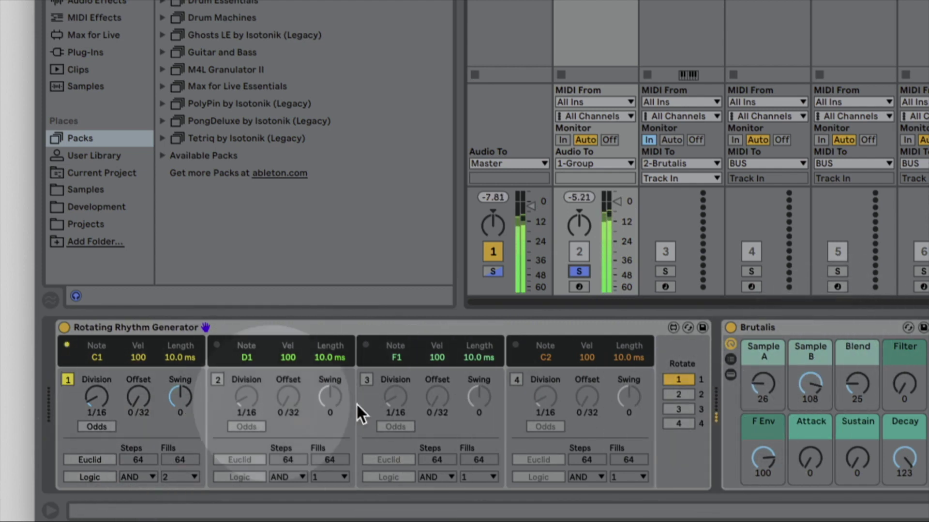
Set voice 1's note to C3 and its division to 1/4, and stop playback.
mouse_move(96, 355)
mouse_down()
mouse_move(97, 343)
mouse_move(97, 352)
mouse_move(263, 353)
mouse_up()
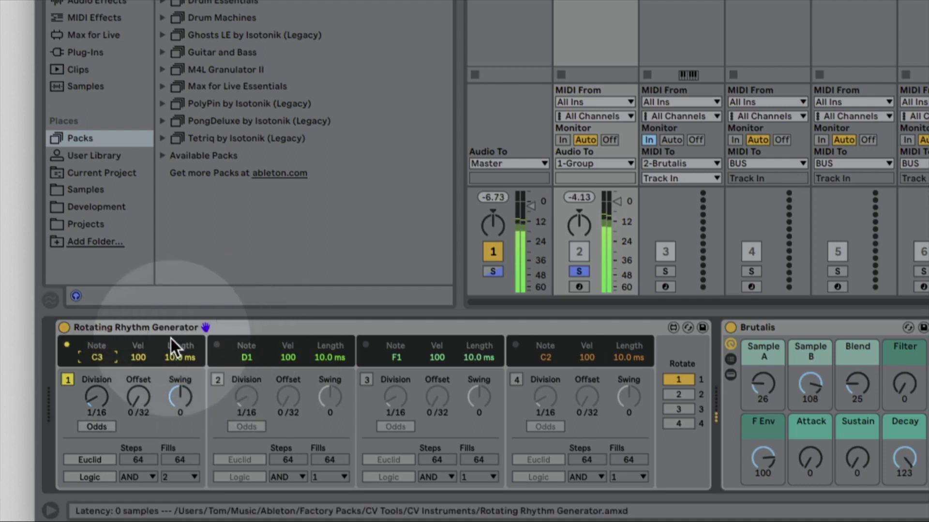
click(98, 397)
key(Up)
key(space)
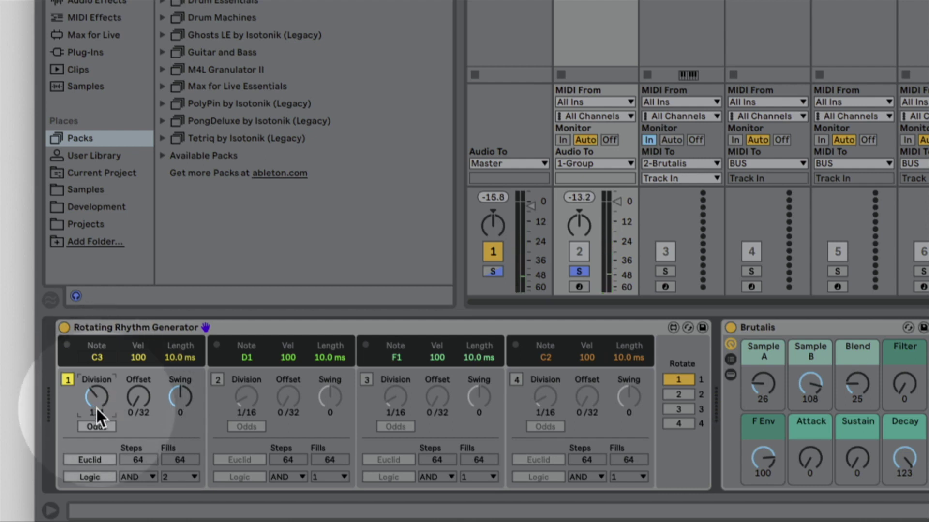
Enable the Euclid mode for voice 1 and set its steps to 8.
click(106, 457)
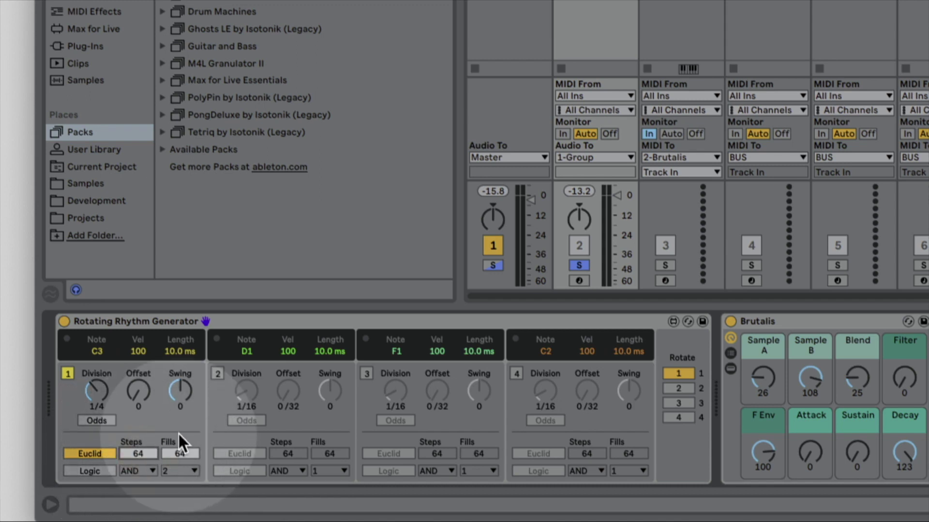
click(138, 454)
text(8)
key(Return)
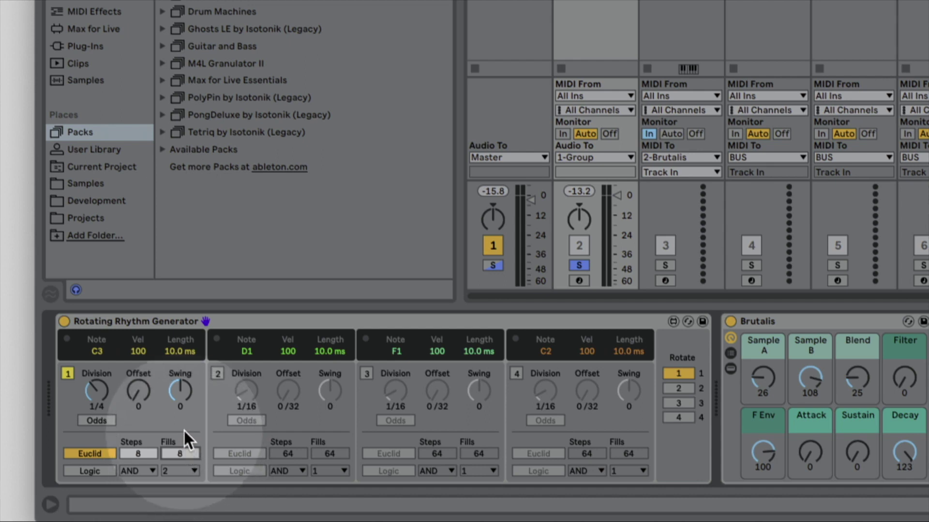
Play the pattern with voice 1's division at 1/8 and set the Brutalis Decay to 88.
key(space)
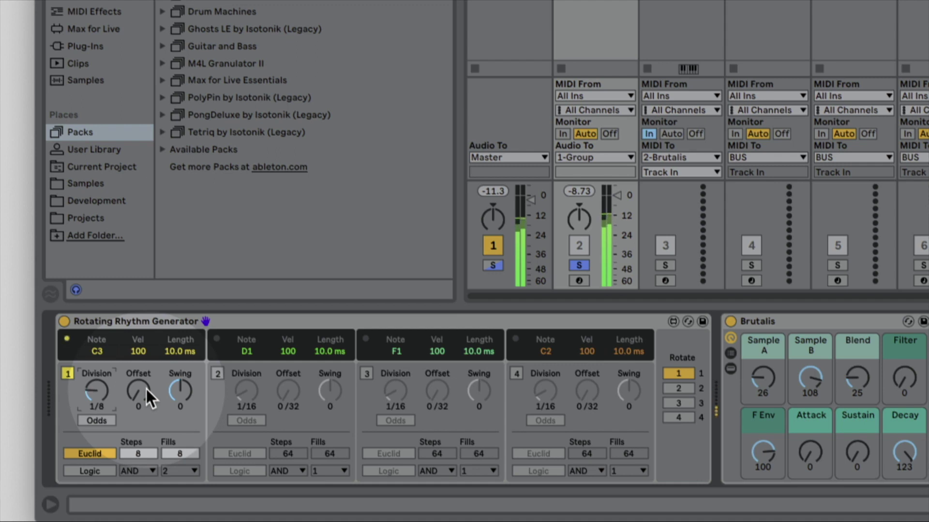
drag(898, 448, 899, 458)
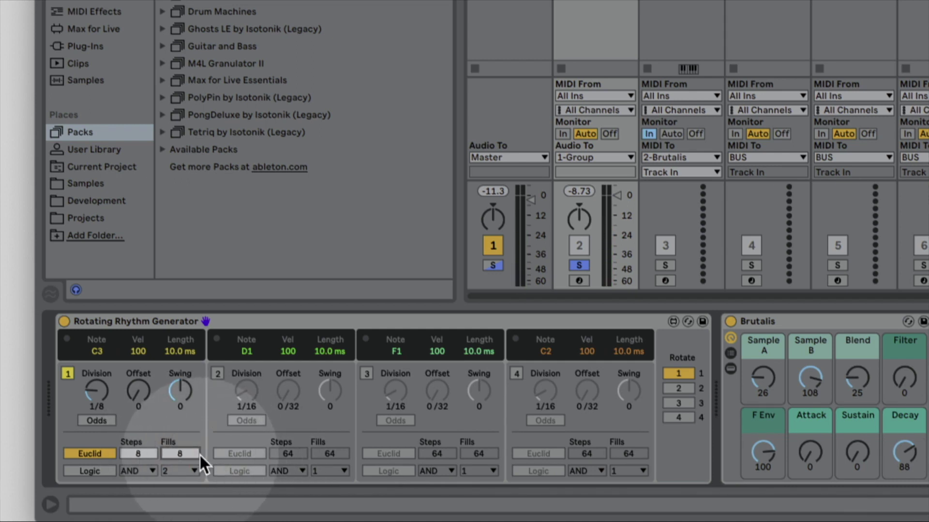
Try 5 Euclid fills on voice 1 and settle on 3.
text(5)
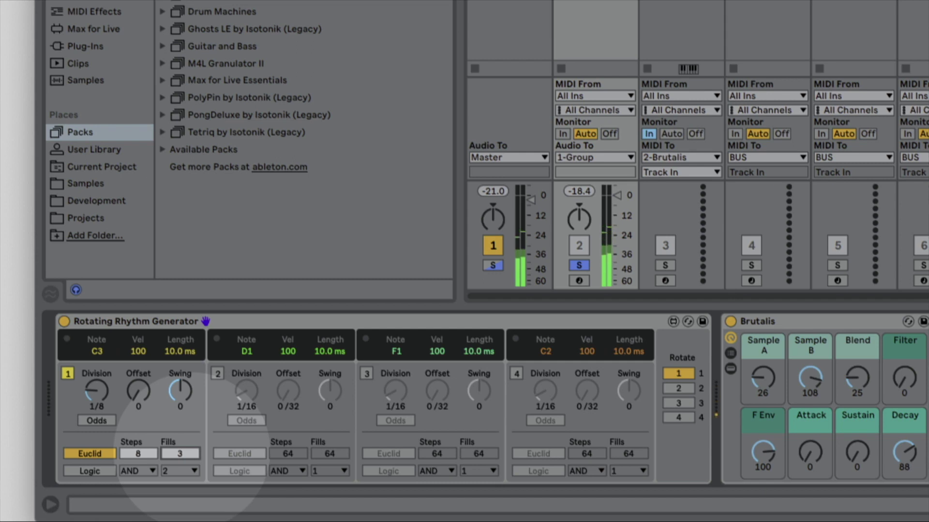
drag(183, 453, 183, 437)
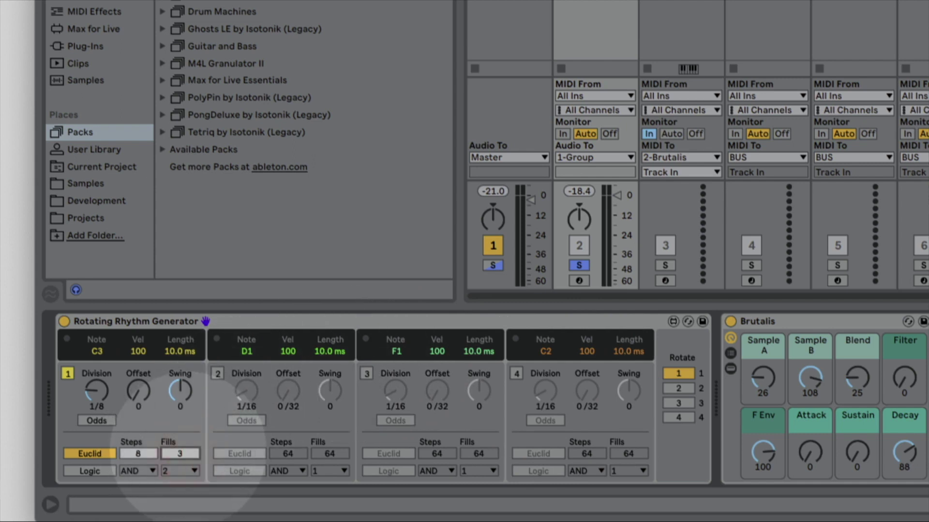
Enable voice 2 in Euclid mode with 8 steps and 5 fills, and set its note to D4.
click(220, 374)
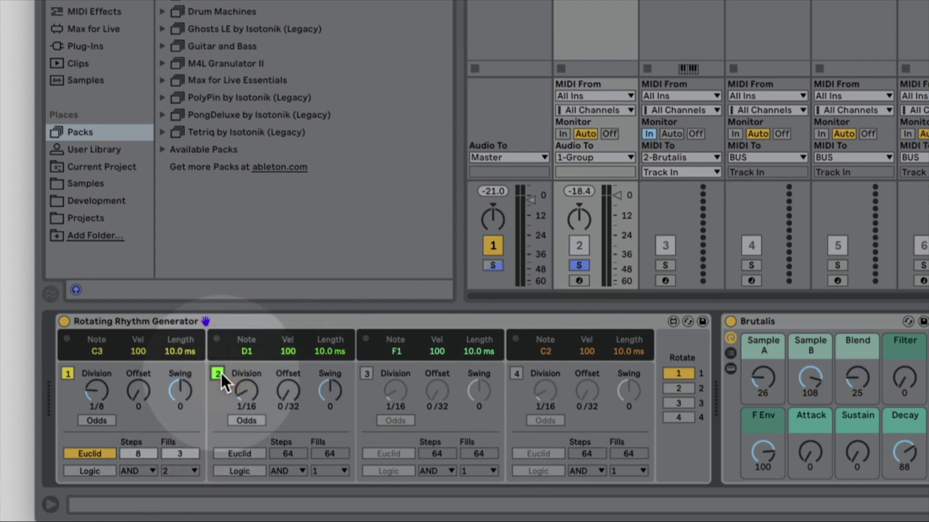
click(253, 449)
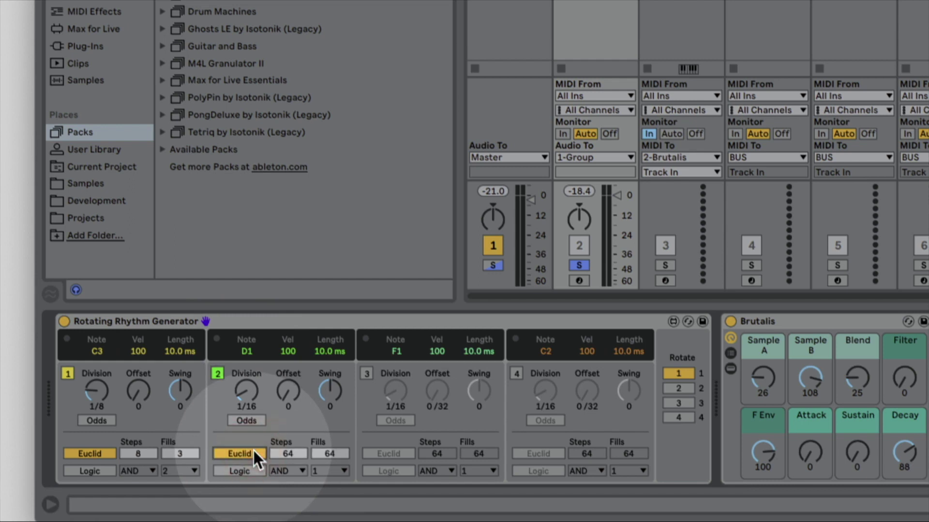
click(287, 453)
text(8)
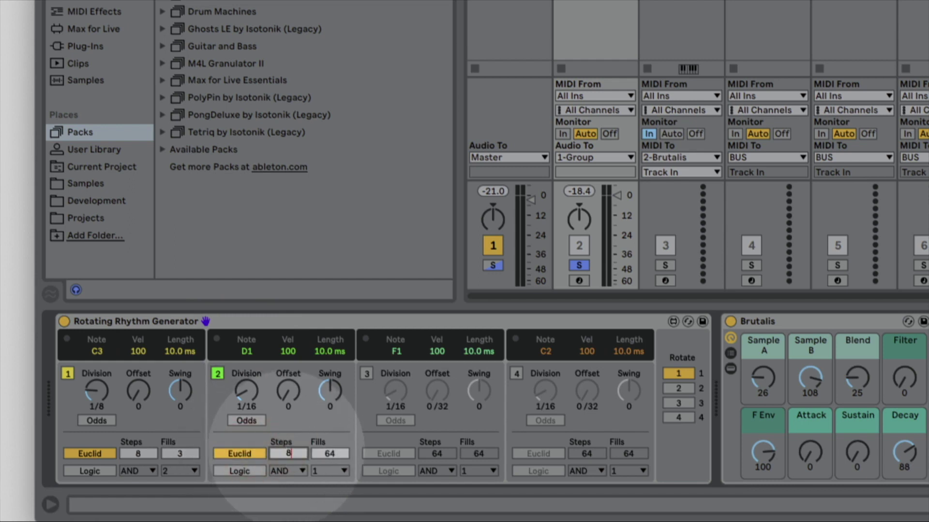
click(338, 457)
text(5)
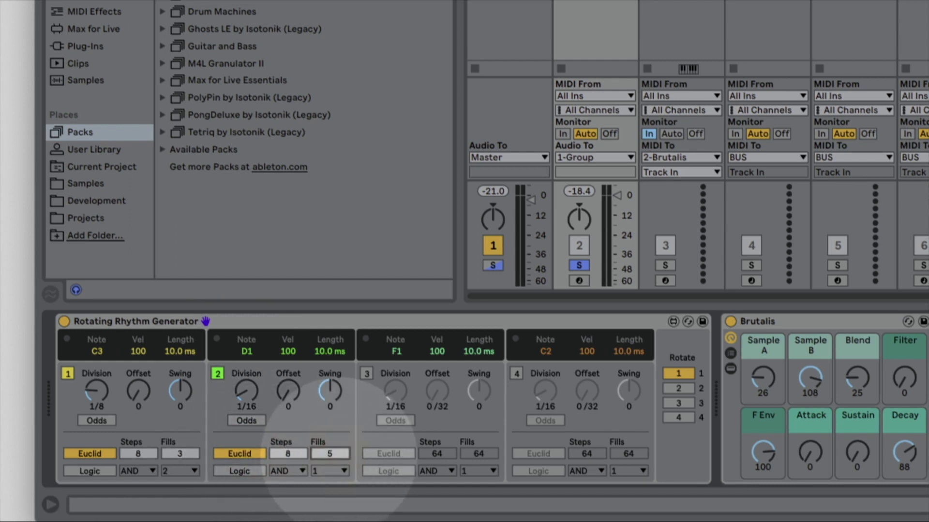
drag(247, 352, 242, 317)
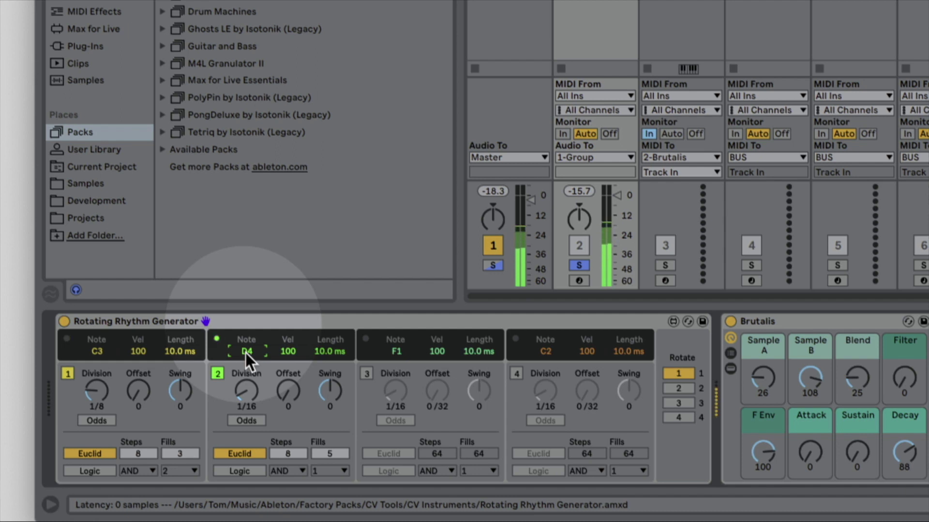
Compare the rhythm with voice 1 off and back on, and set the Brutalis Decay to 97.
click(69, 374)
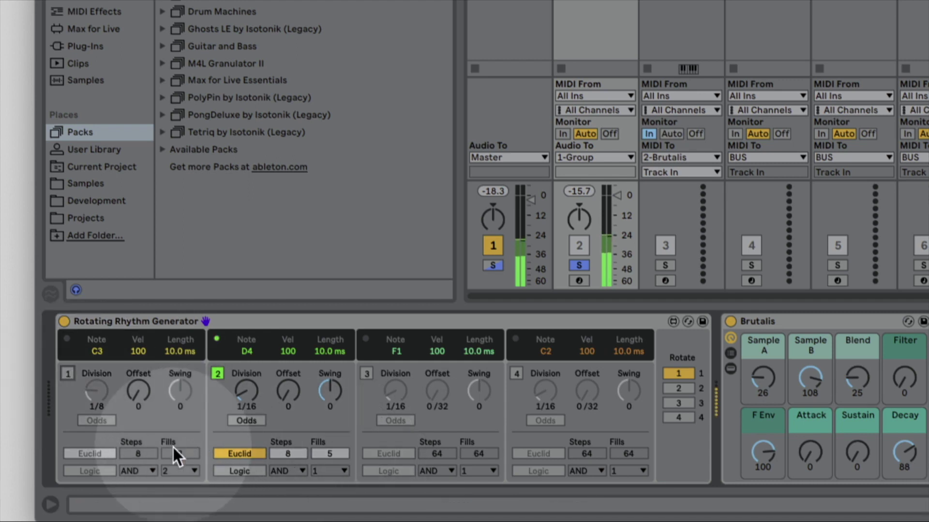
click(69, 374)
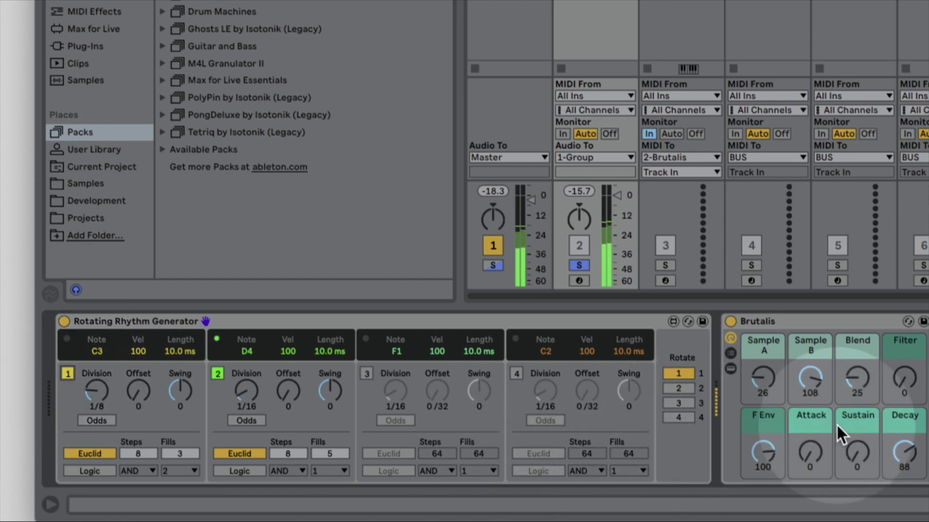
drag(900, 454, 901, 447)
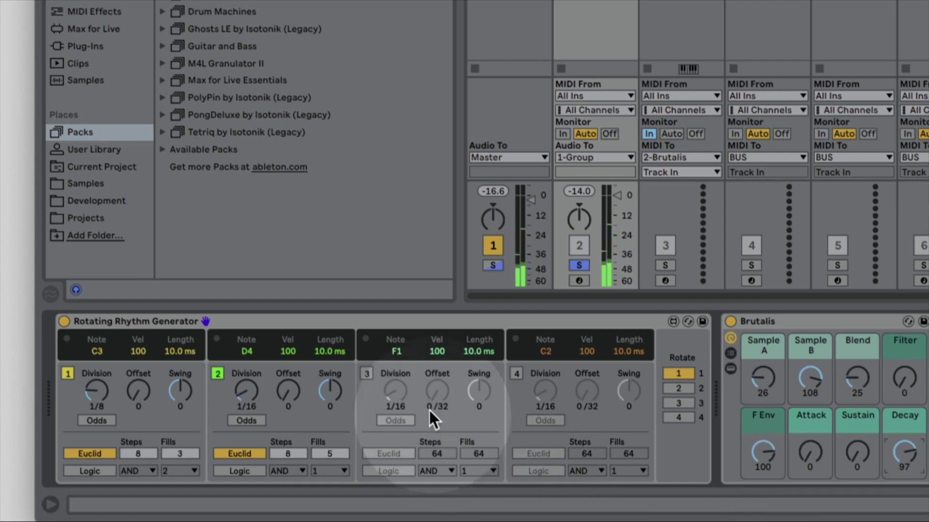
Enable voice 3 with note F4 and give it a Euclid rhythm of 8 steps.
click(367, 374)
drag(396, 351, 390, 323)
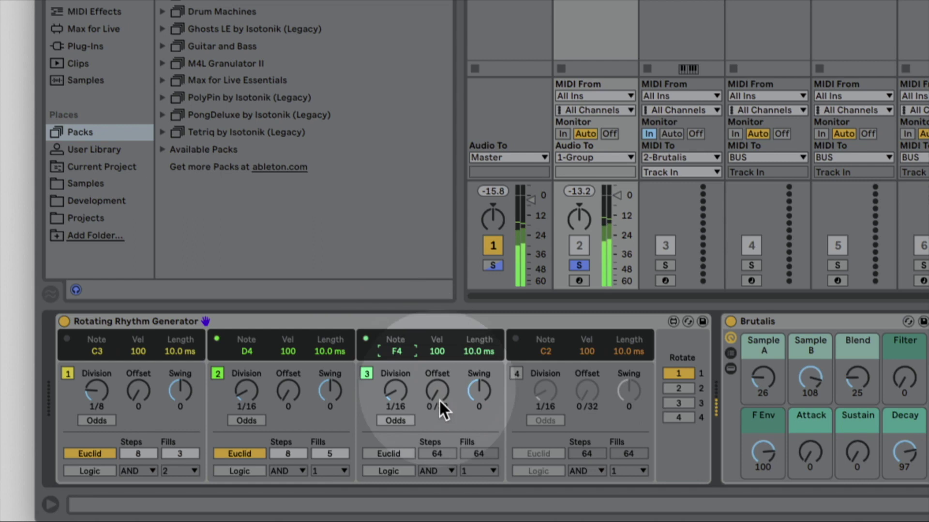
click(389, 453)
text(8)
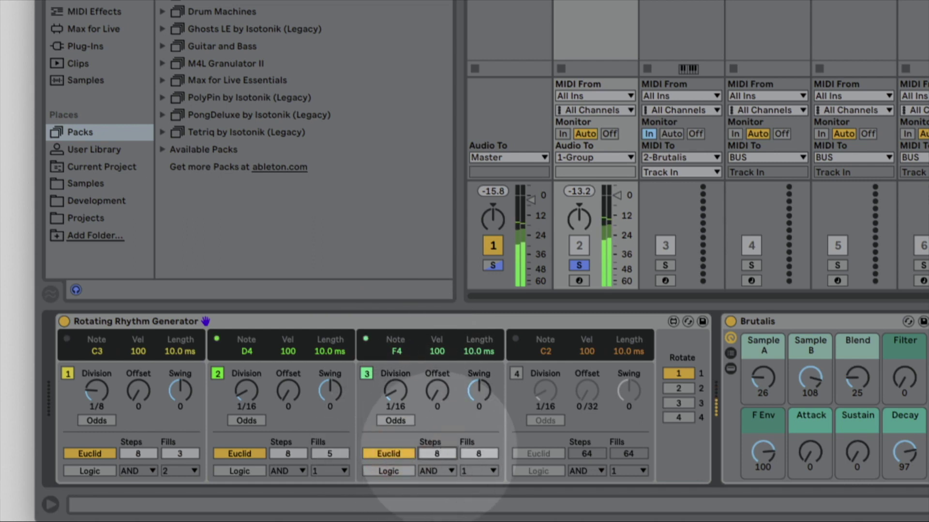
Set voice 3's Euclid fills to 7 and raise the Brutalis Decay to 114.
click(479, 453)
text(3)
key(BackSpace)
text(7)
key(Return)
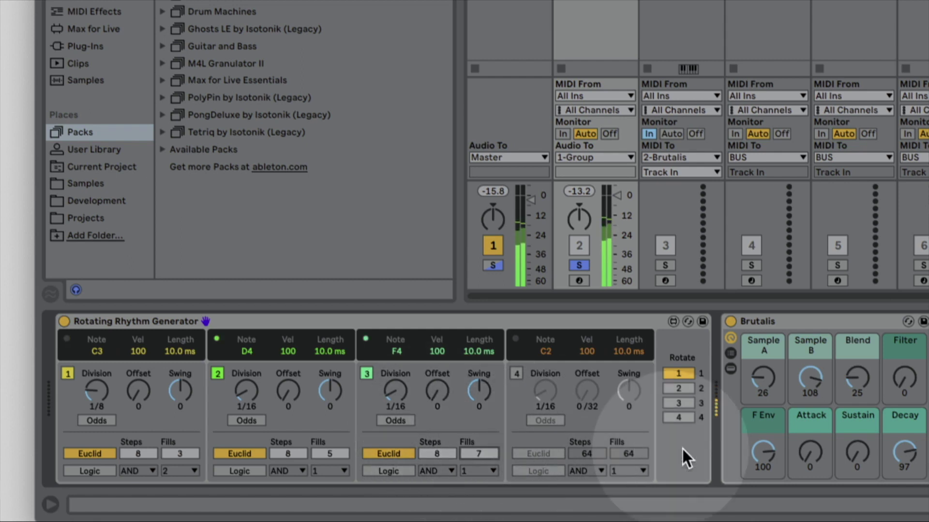
drag(903, 454, 903, 437)
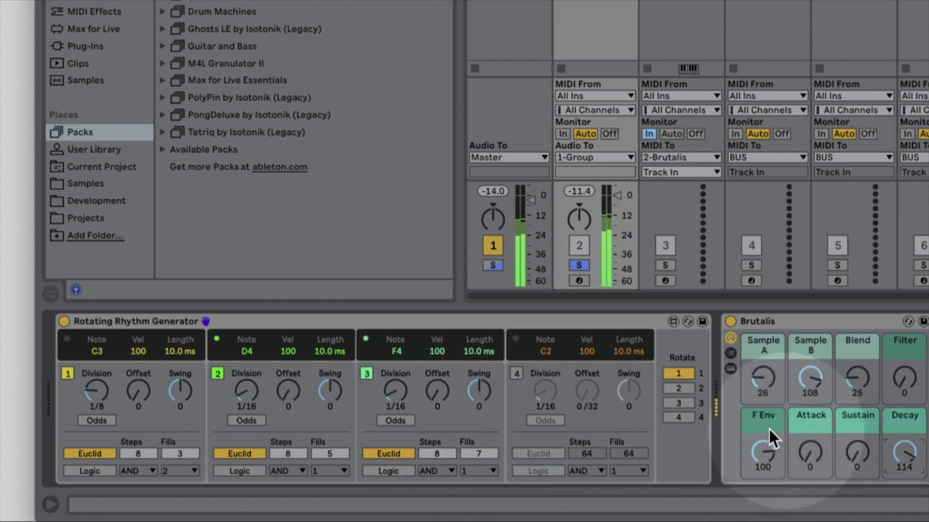
Set the Euclid steps to 9 for voice 3, 11 for voice 2 and 13 for voice 1.
click(443, 452)
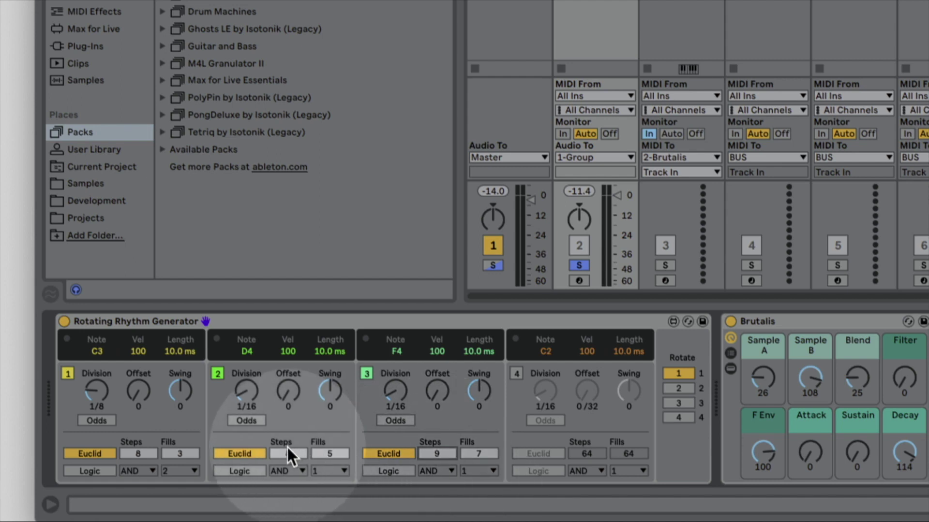
text(9)
key(Return)
text(11)
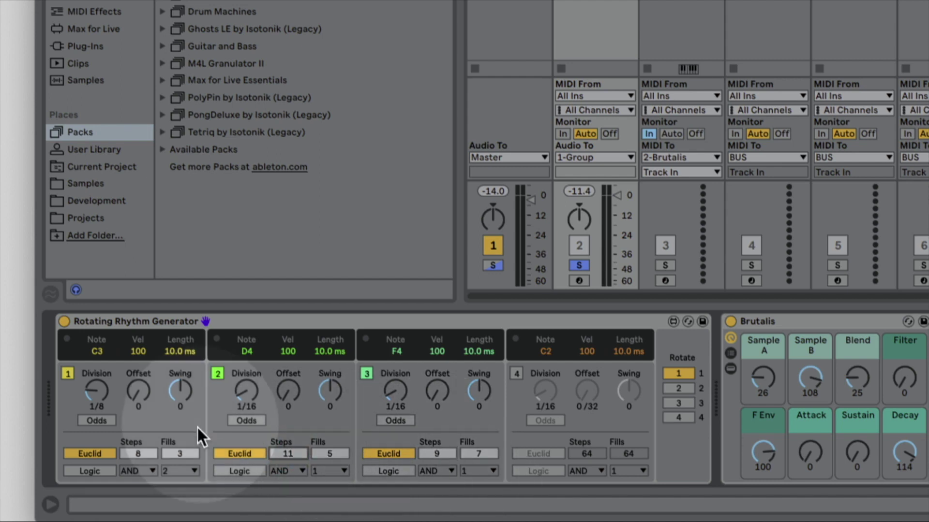
click(138, 453)
text(13)
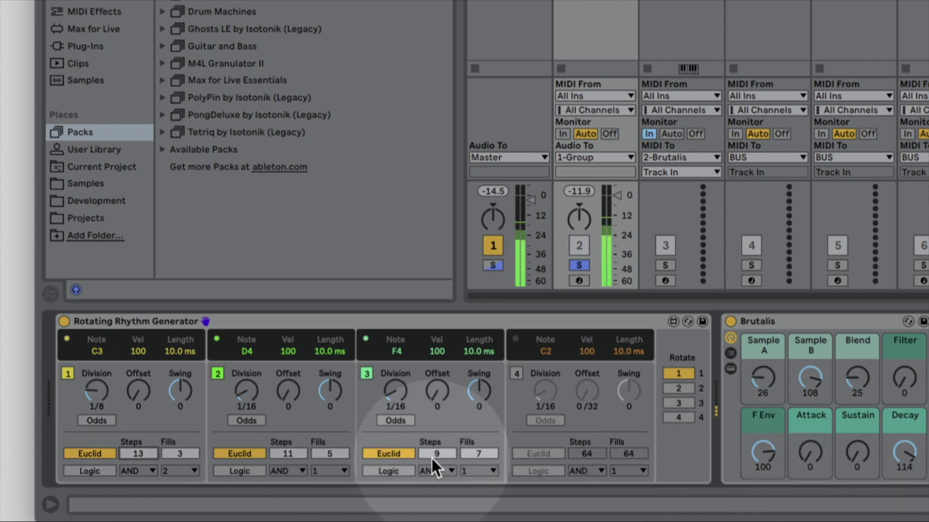
Reduce voice 3's Euclid fills to 3 and stop playback.
click(467, 458)
text(3)
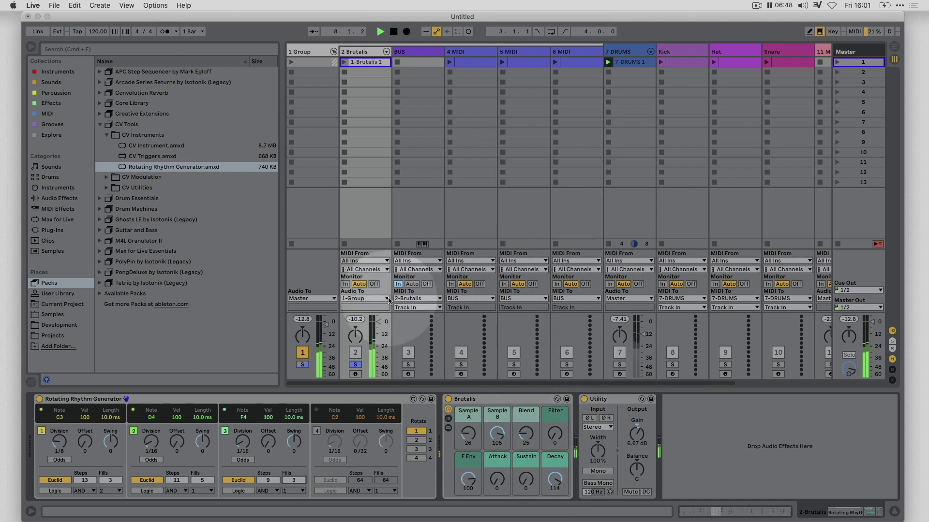
key(space)
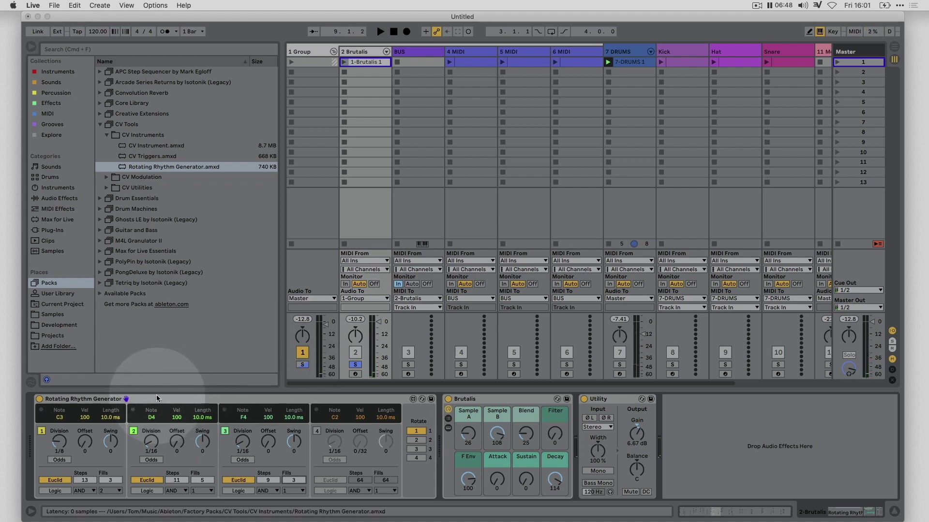
Move the Rotating Rhythm Generator to the DRUMS track, stop that track's clip and start playback.
drag(156, 399, 621, 220)
click(608, 70)
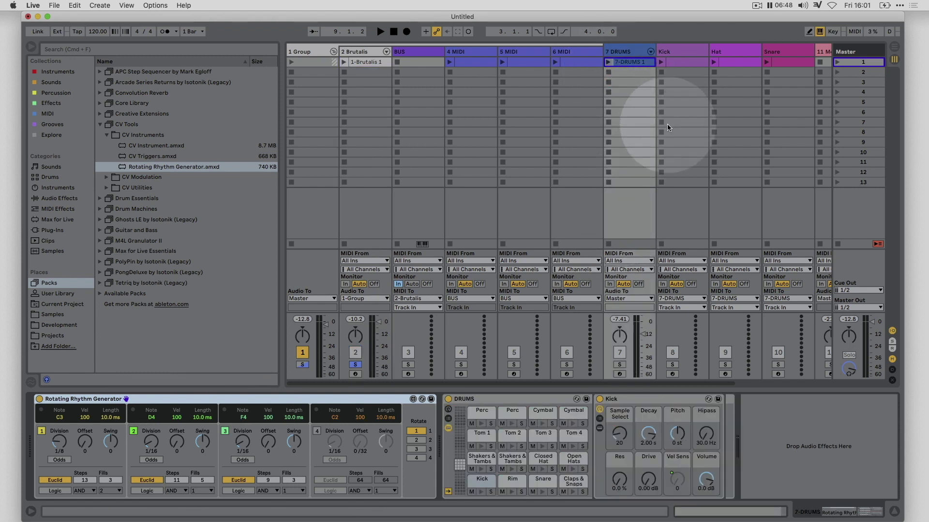
key(space)
Solo the DRUMS track and set voice 1 to note C1 with a Euclid rhythm of 8 steps and 5 fills.
click(60, 417)
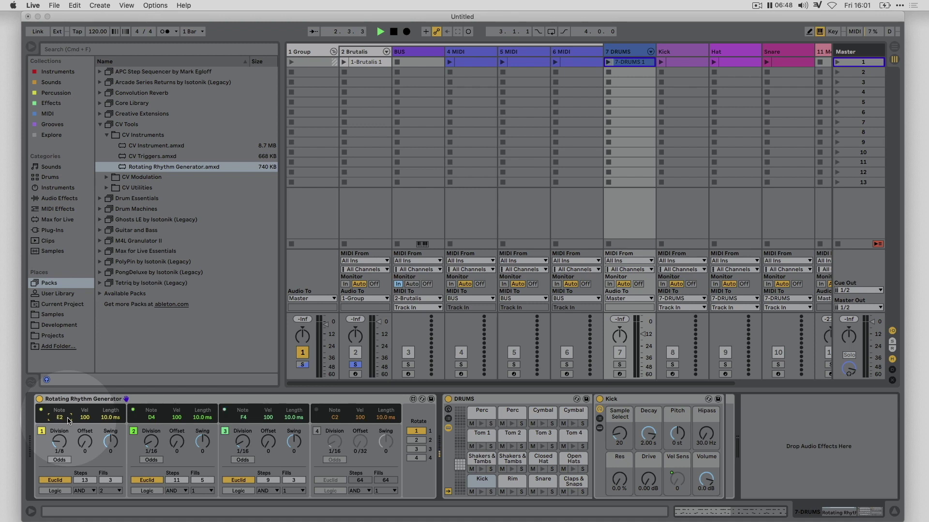
key(Down)
key(Down)
key(Down)
key(Down)
key(Down)
click(619, 364)
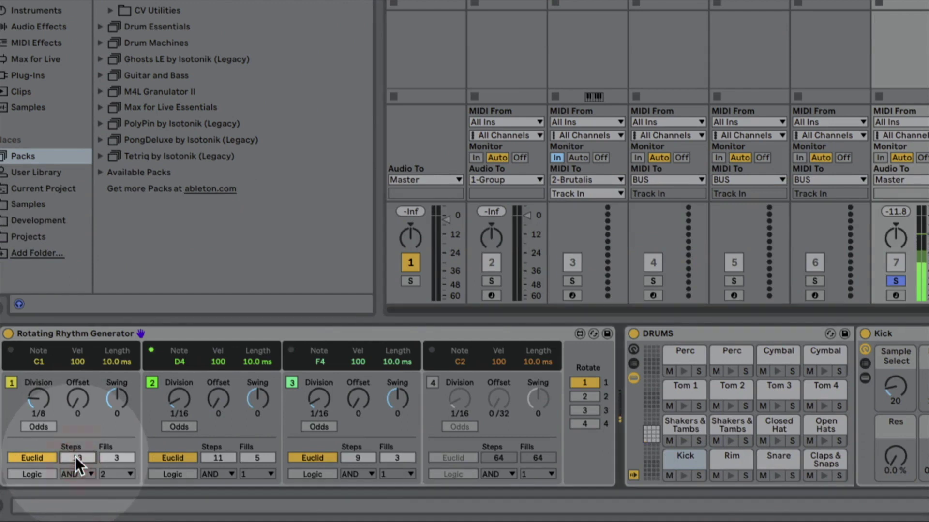
drag(103, 460, 103, 452)
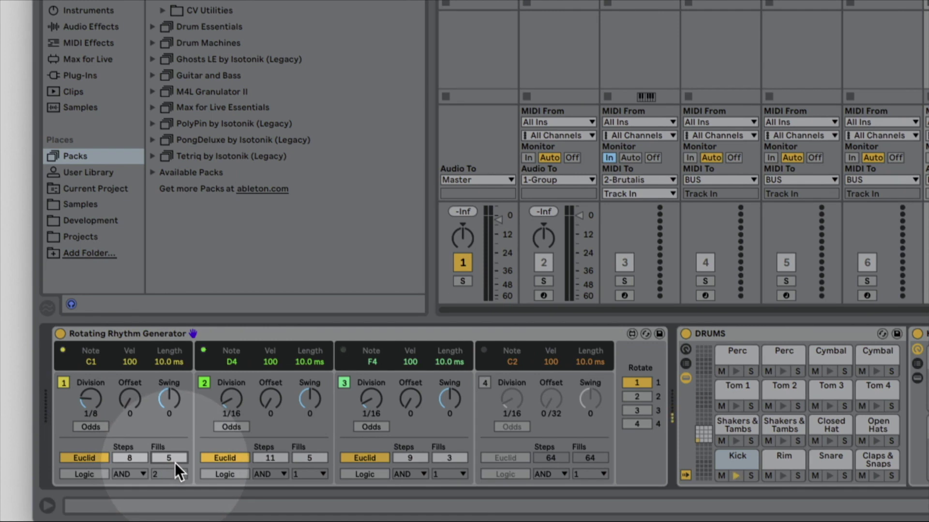
Set voice 2 to note F#1 for the closed hat and raise its Euclid fills to 7.
drag(232, 362, 234, 389)
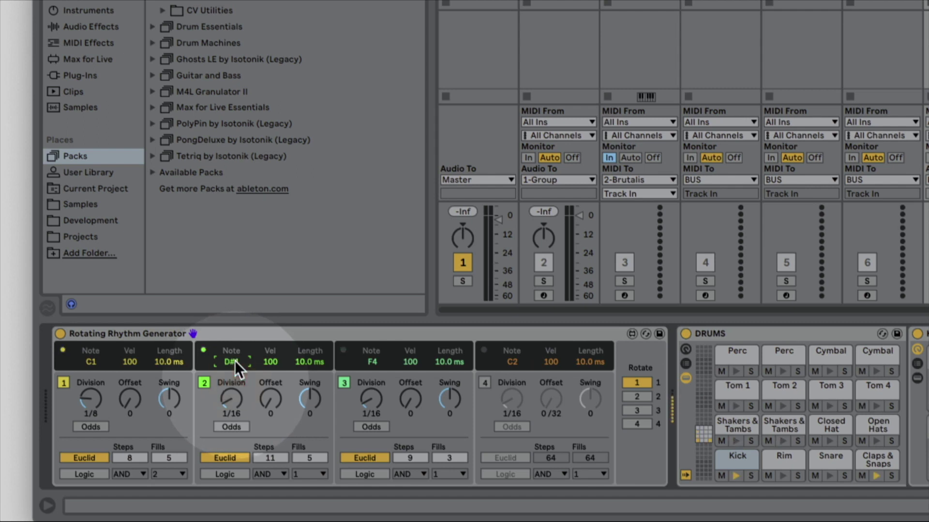
key(Up)
key(Up)
key(Up)
key(Up)
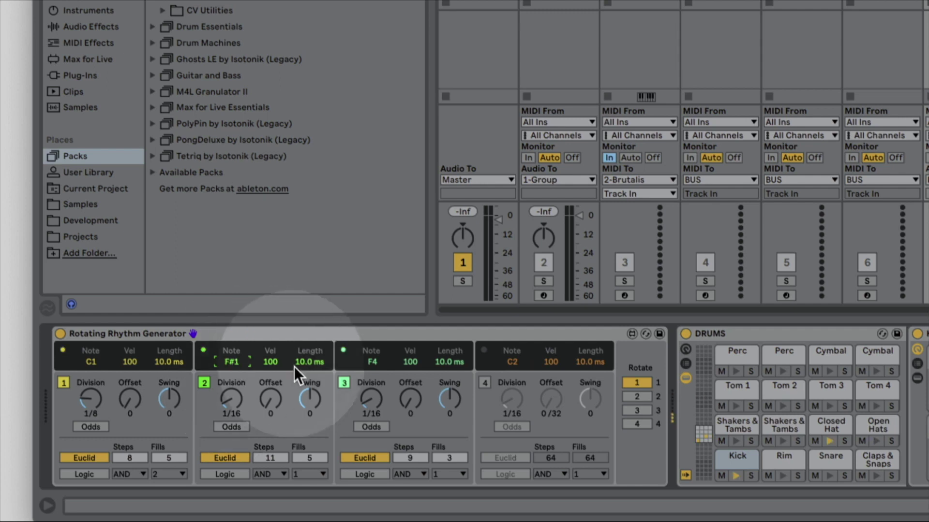
drag(293, 456, 296, 437)
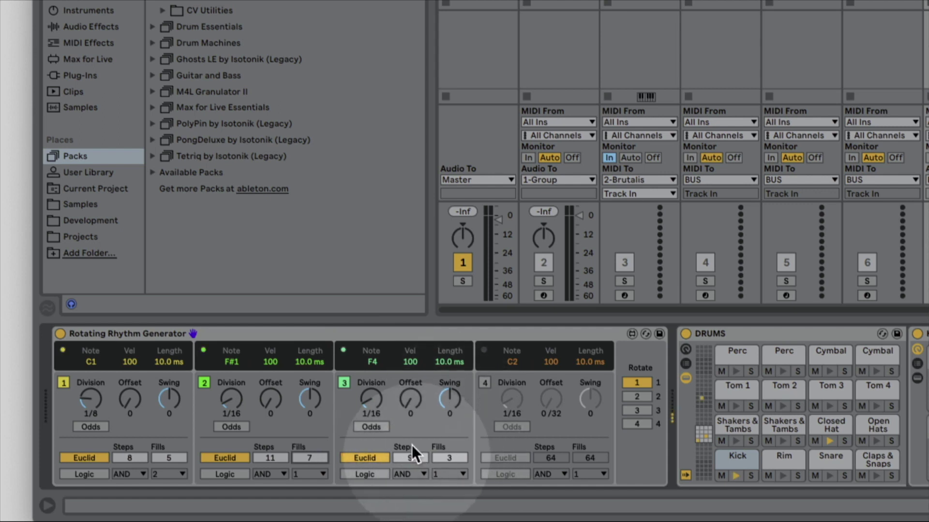
Set voice 3 to note C#1 for the rim with 4 Euclid fills, and start playback again.
mouse_move(372, 360)
mouse_down()
mouse_move(373, 389)
mouse_move(373, 359)
mouse_up()
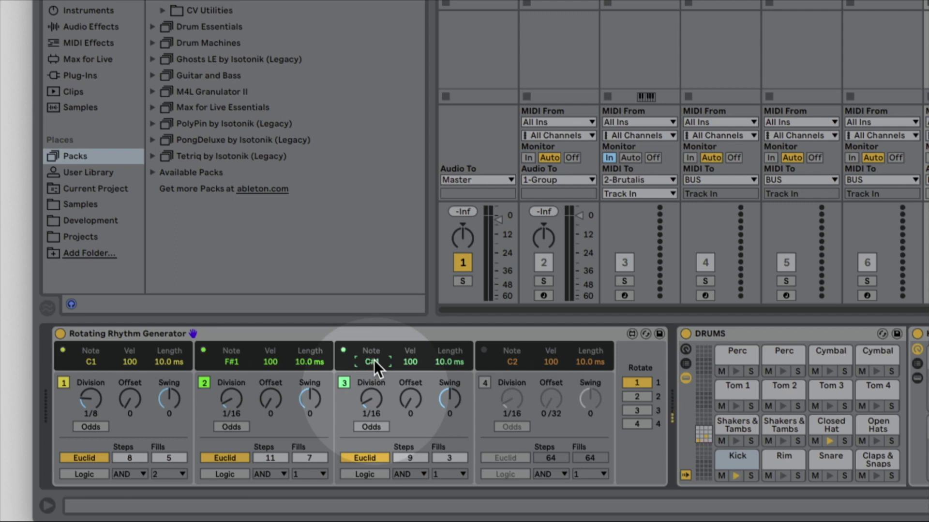
click(425, 457)
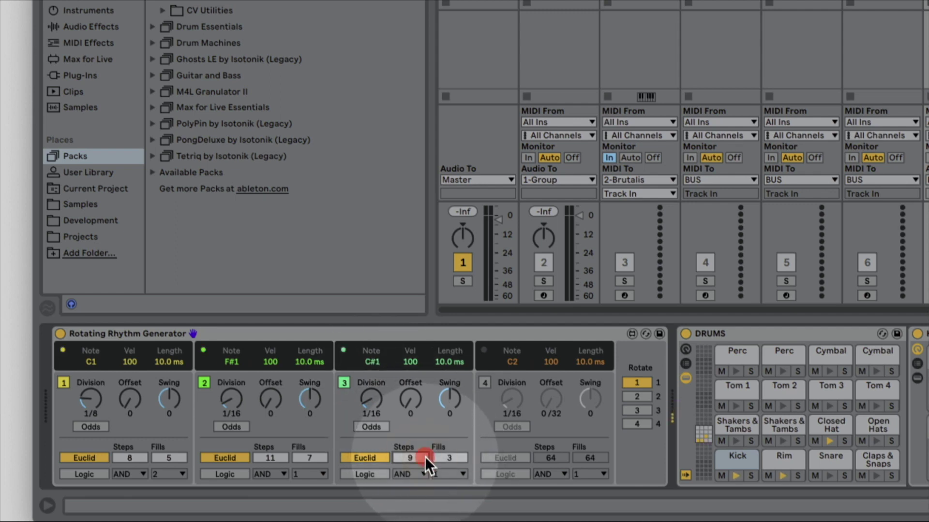
drag(436, 457, 436, 449)
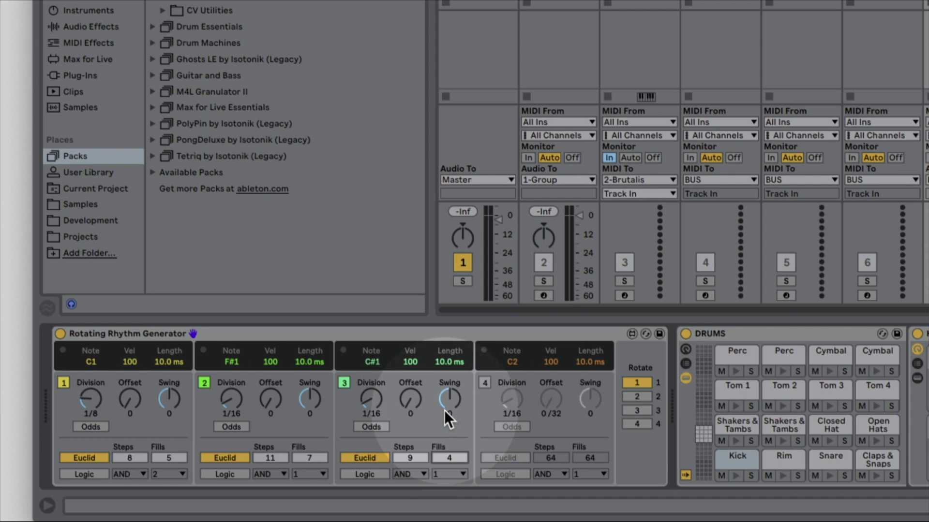
key(space)
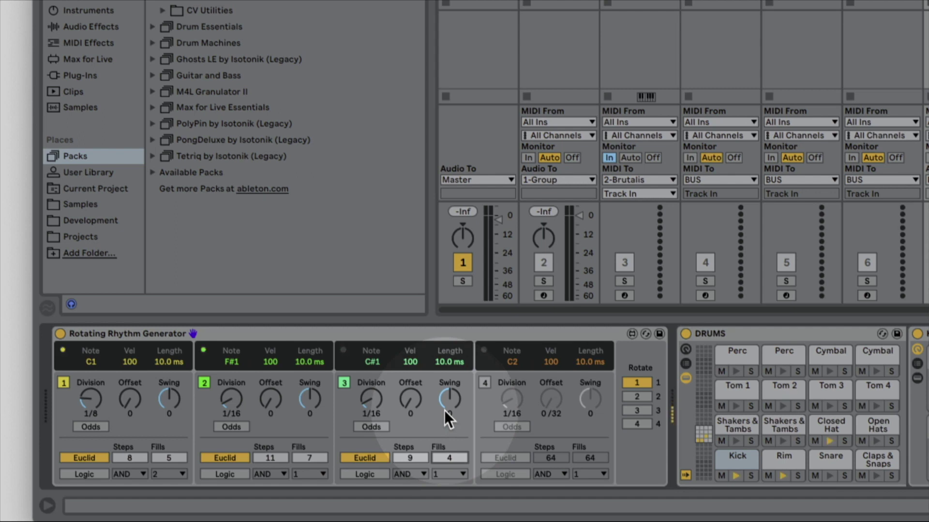